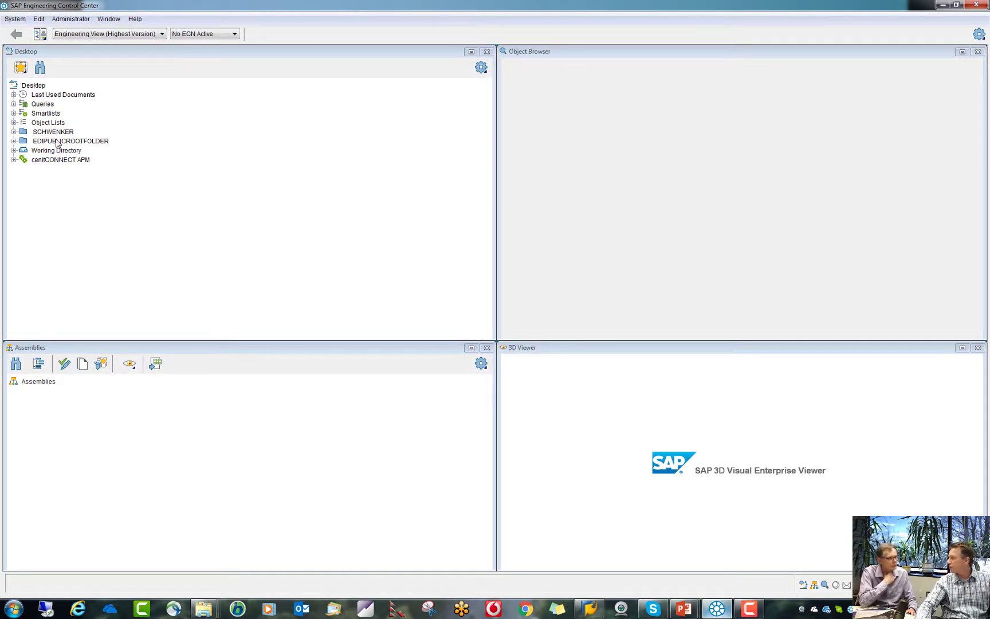
# - Expand SCHWENKER in the Desktop tree to show its SAP Engineering Control Center subfolder
pyautogui.click(14, 132)
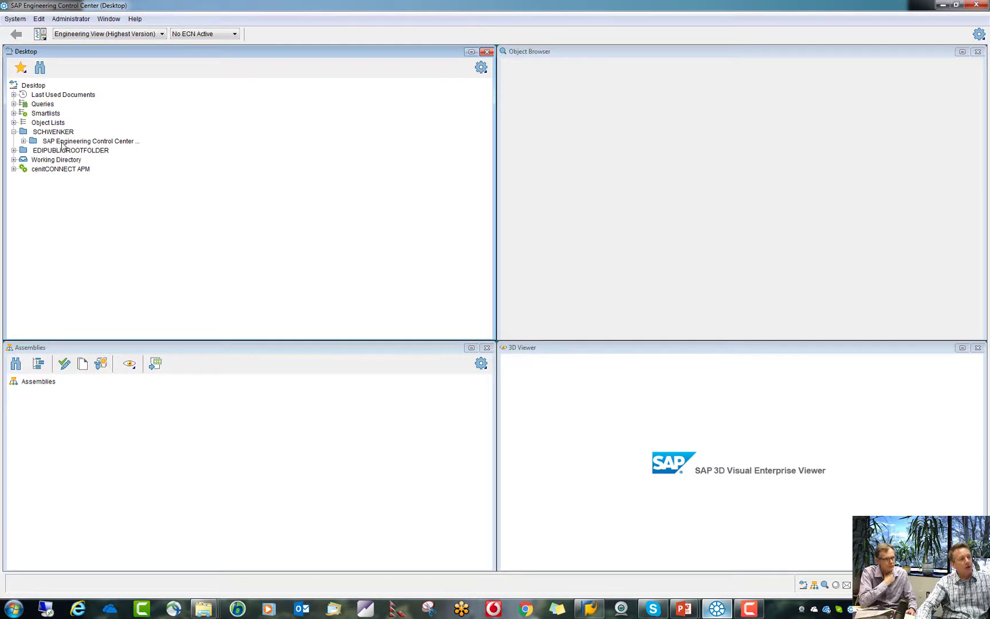
# - Expand the CENIT Lego Digger folder and select Lego Digger Assembly to show its basic data
pyautogui.click(23, 142)
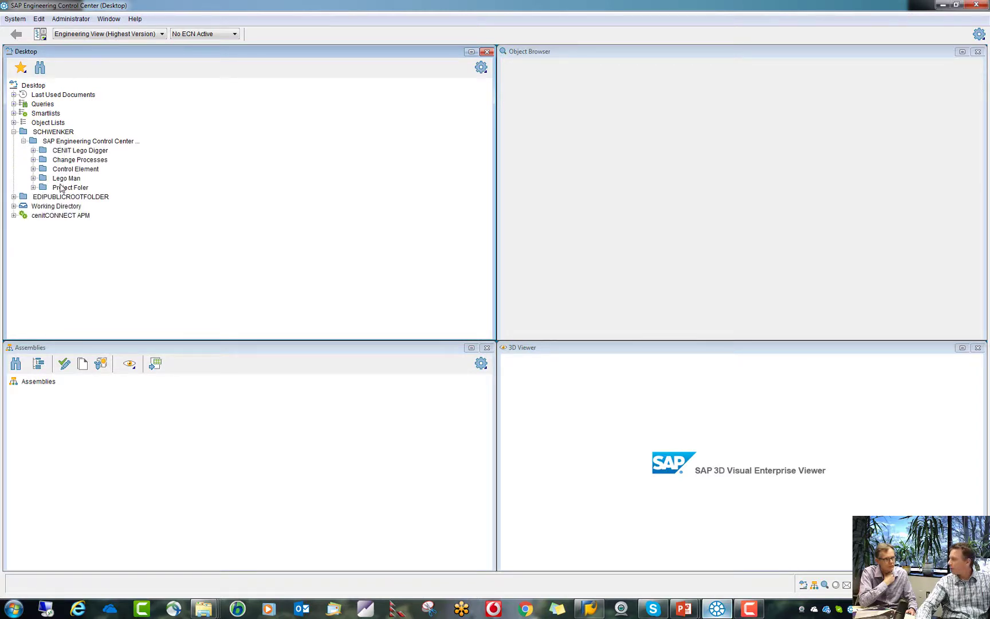
pyautogui.click(33, 151)
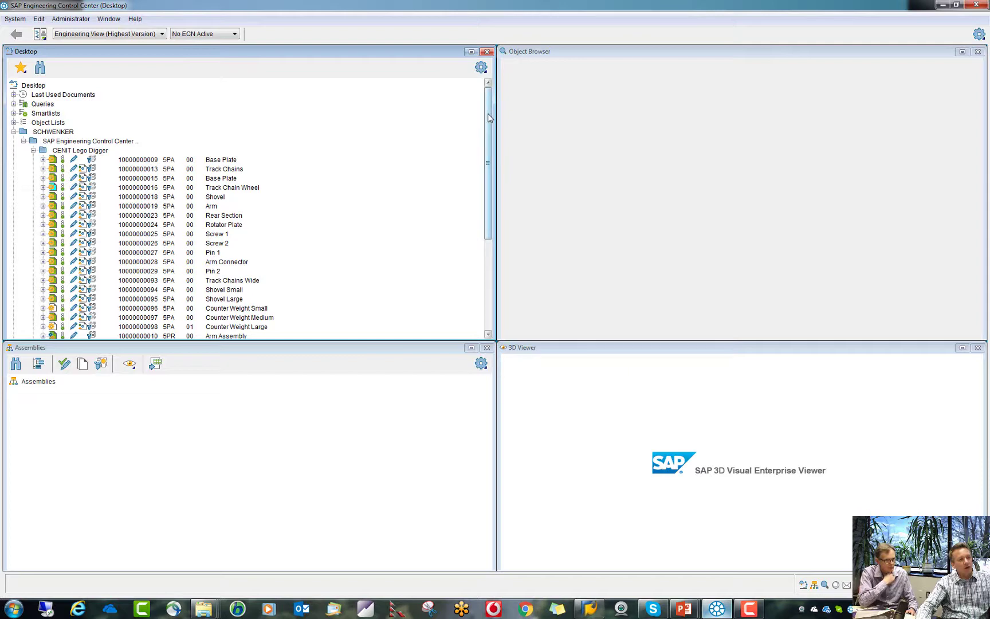
pyautogui.moveTo(490, 118); pyautogui.dragTo(489, 198)
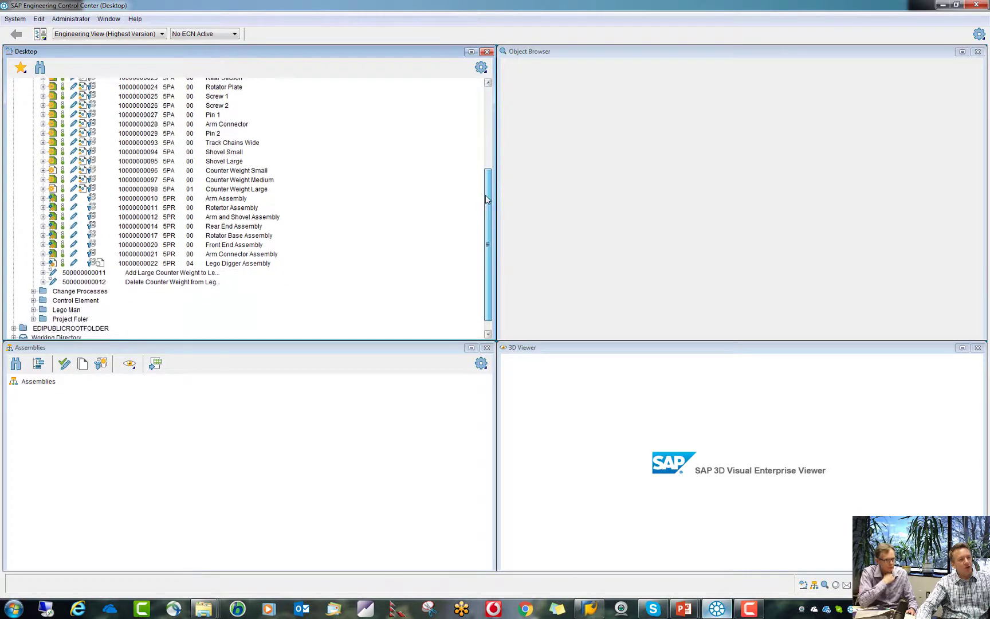
pyautogui.click(229, 268)
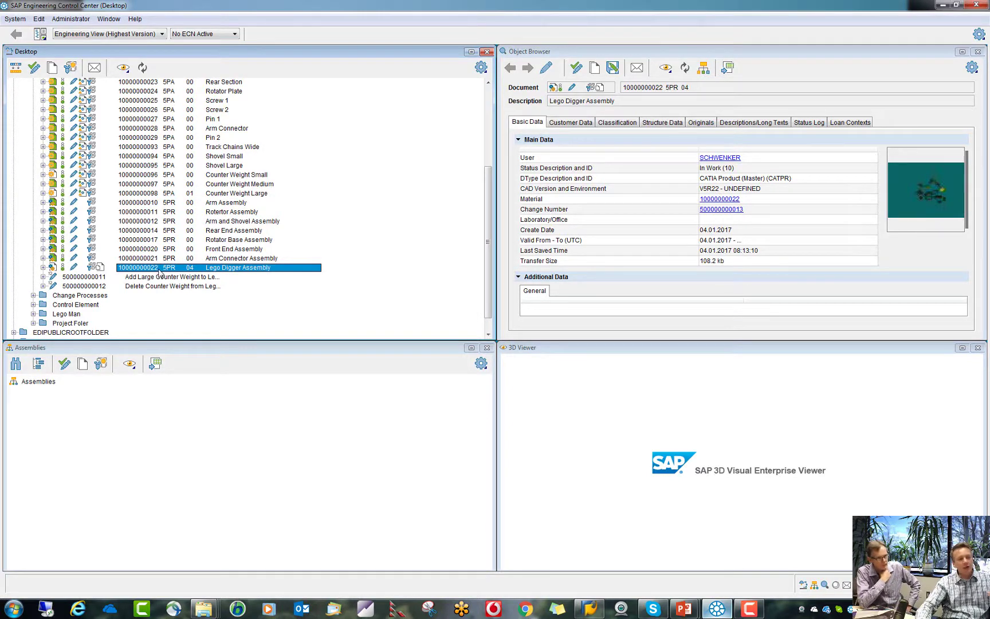
pyautogui.click(43, 267)
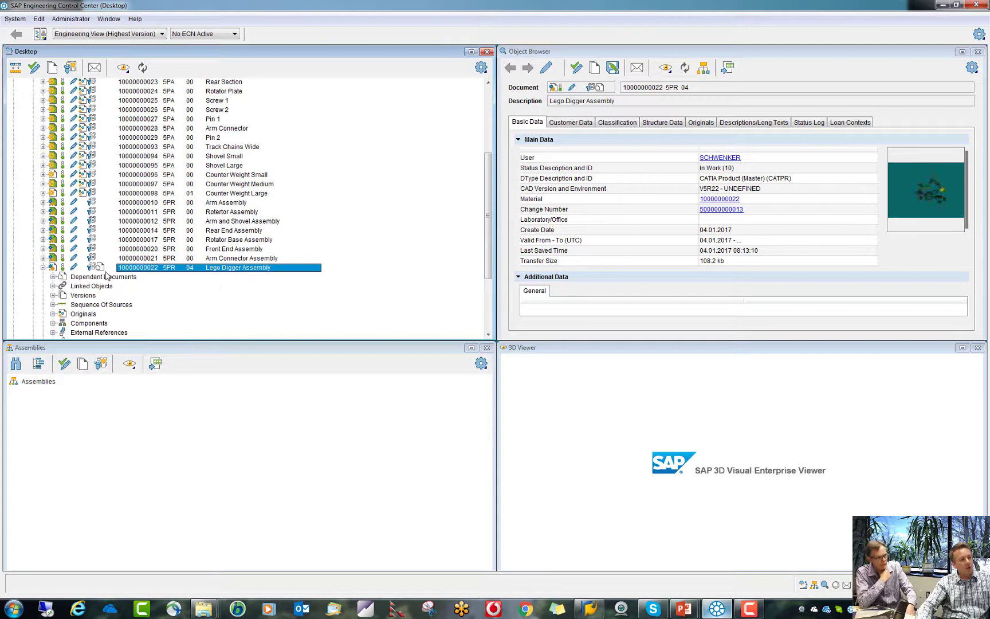
pyautogui.moveTo(489, 169); pyautogui.dragTo(488, 204)
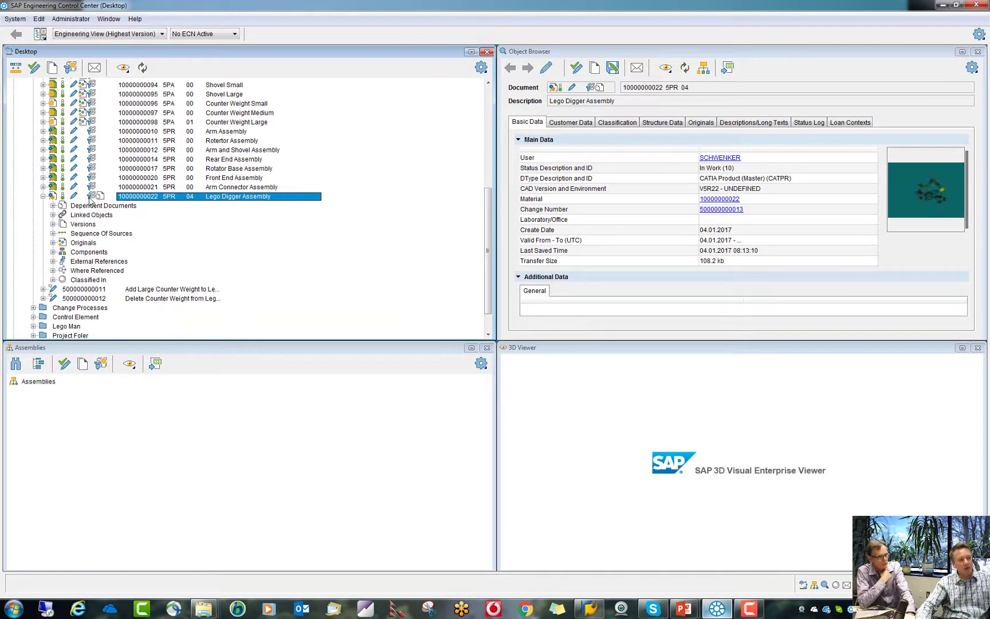
pyautogui.click(52, 205)
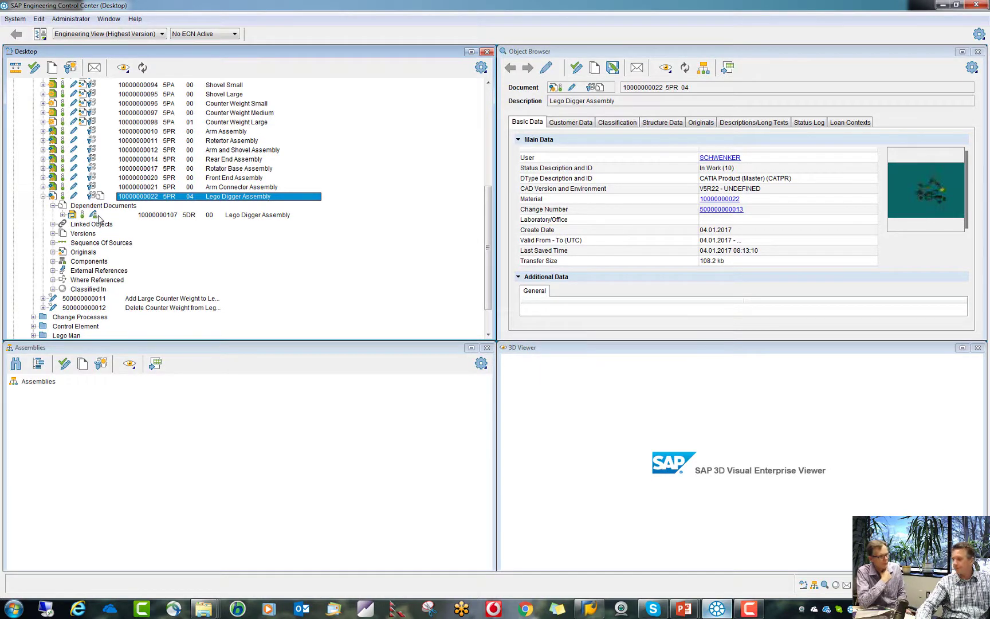
pyautogui.click(53, 224)
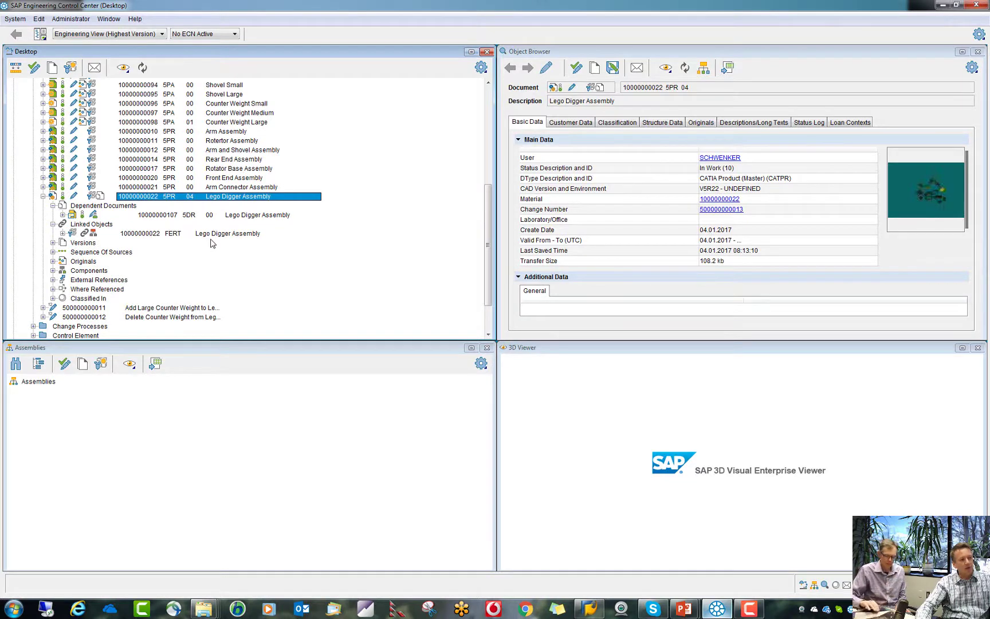
# - Briefly review the assembly's Versions, Sequence Of Sources, Originals and Components, collapsing each afterwards
pyautogui.click(52, 242)
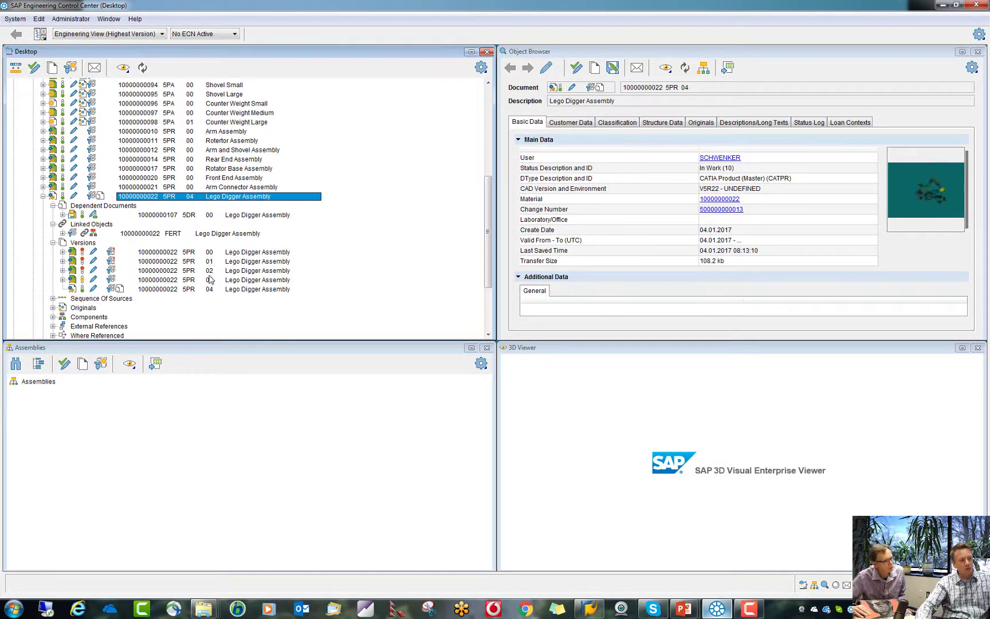
pyautogui.click(53, 243)
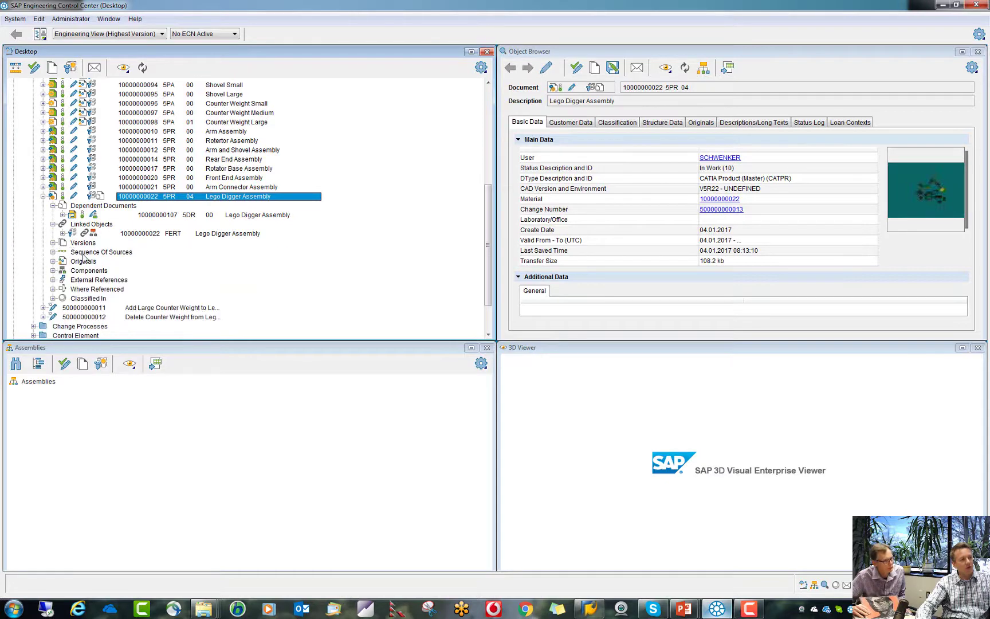
pyautogui.click(52, 252)
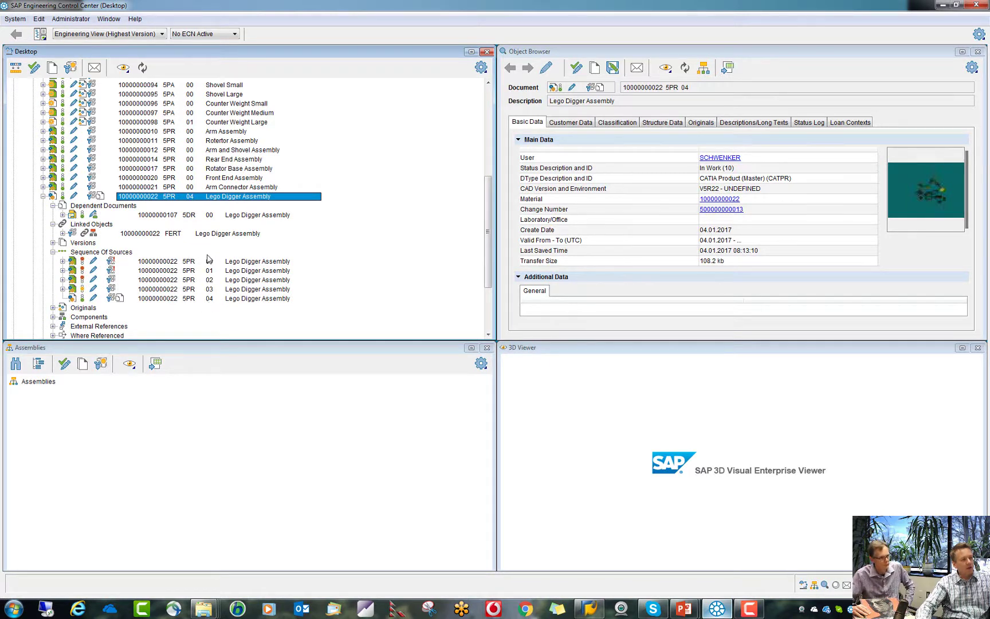
pyautogui.click(53, 252)
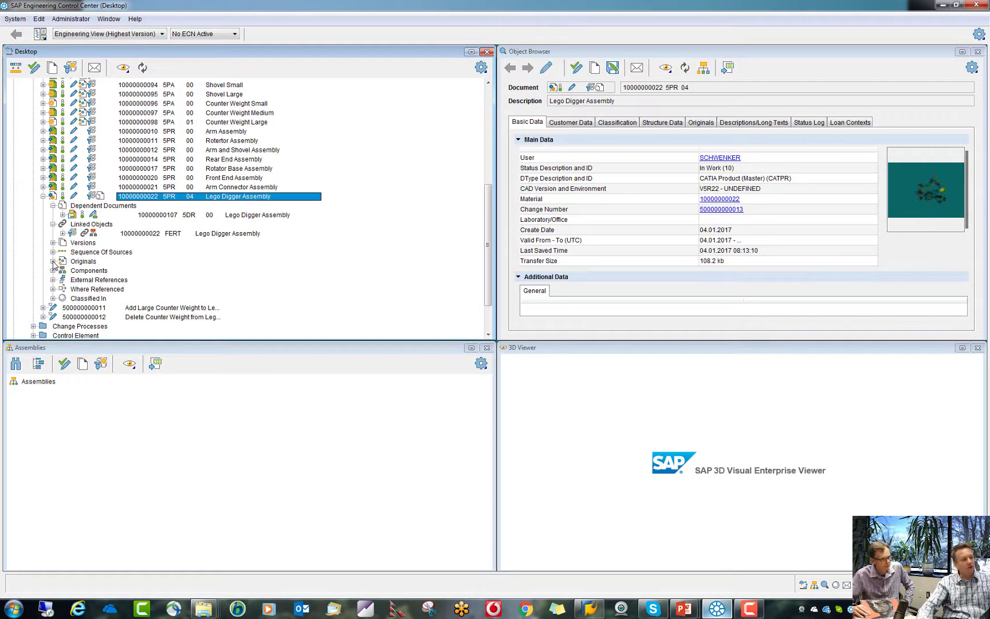
pyautogui.click(53, 261)
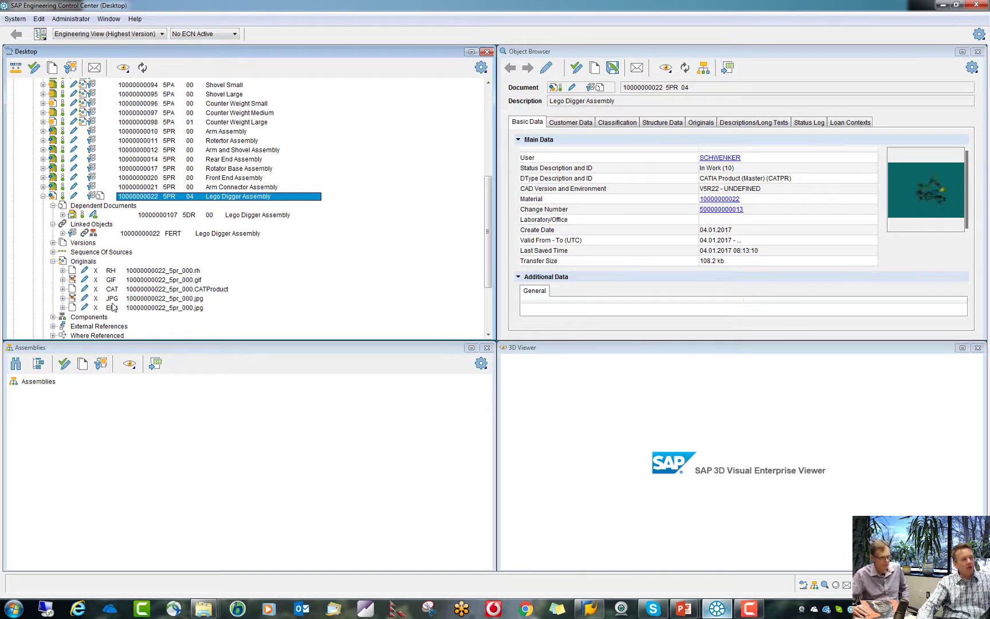
pyautogui.click(52, 261)
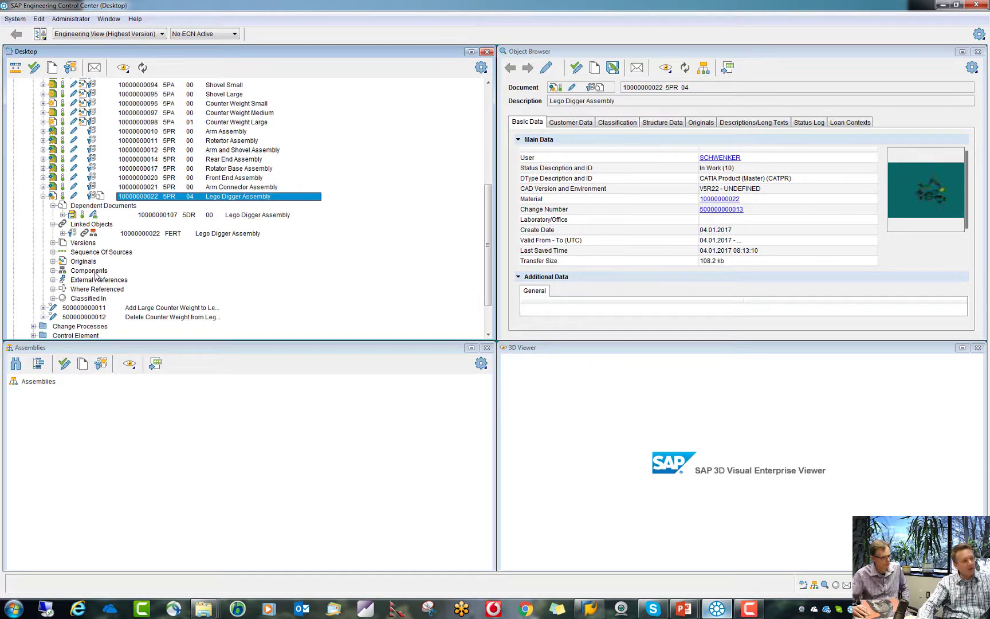
pyautogui.click(53, 270)
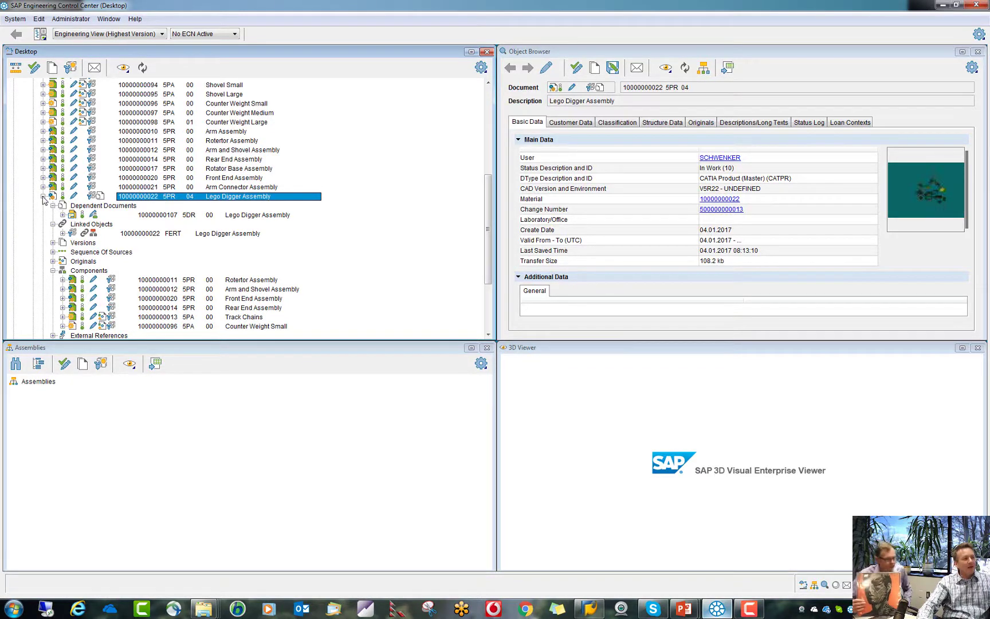
pyautogui.click(53, 271)
# - Load Lego Digger Assembly into Assemblies and expand Rotortor, Rear End, Front End, Arm and Shovel sub-assemblies
pyautogui.click(43, 197)
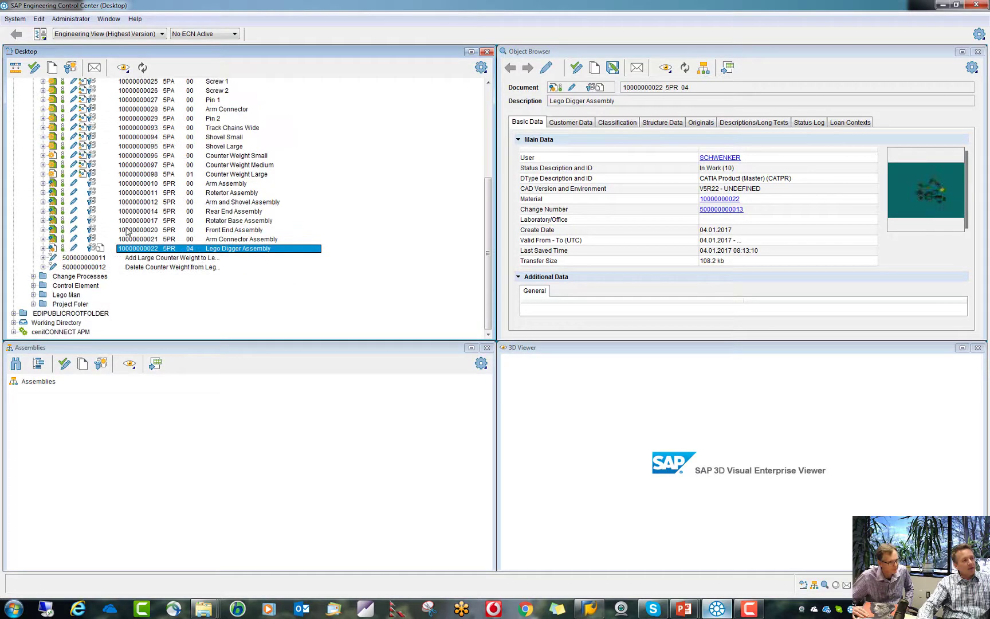
pyautogui.moveTo(128, 250); pyautogui.dragTo(48, 386)
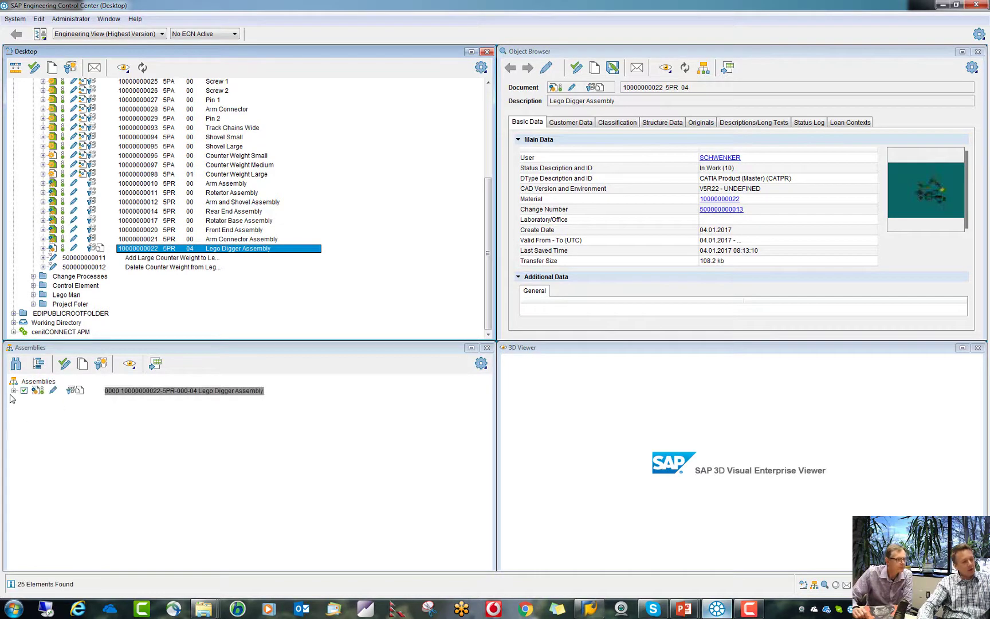
pyautogui.click(23, 446)
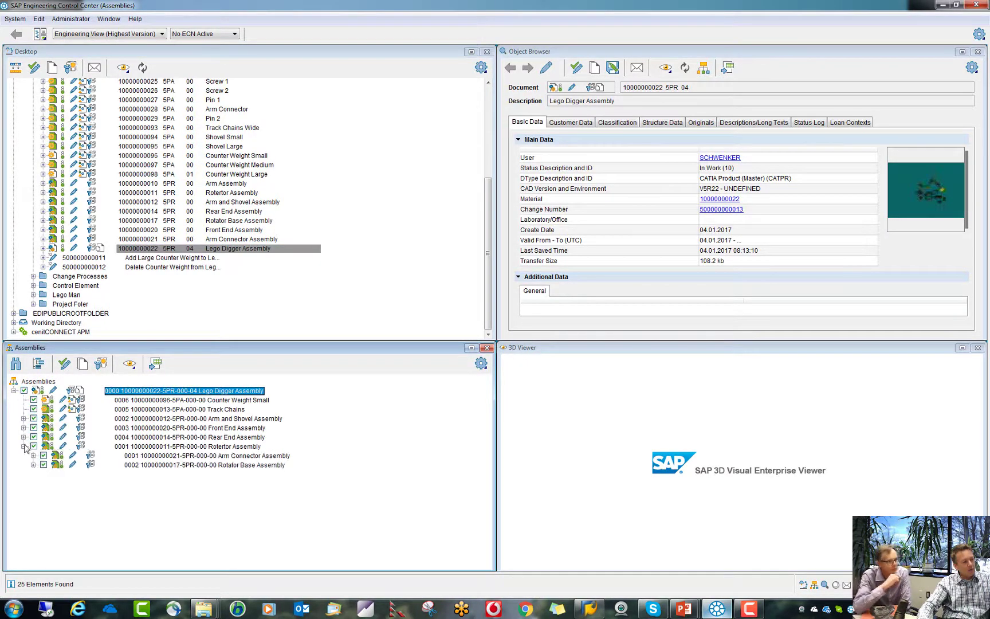
pyautogui.click(23, 437)
pyautogui.click(23, 427)
pyautogui.click(23, 418)
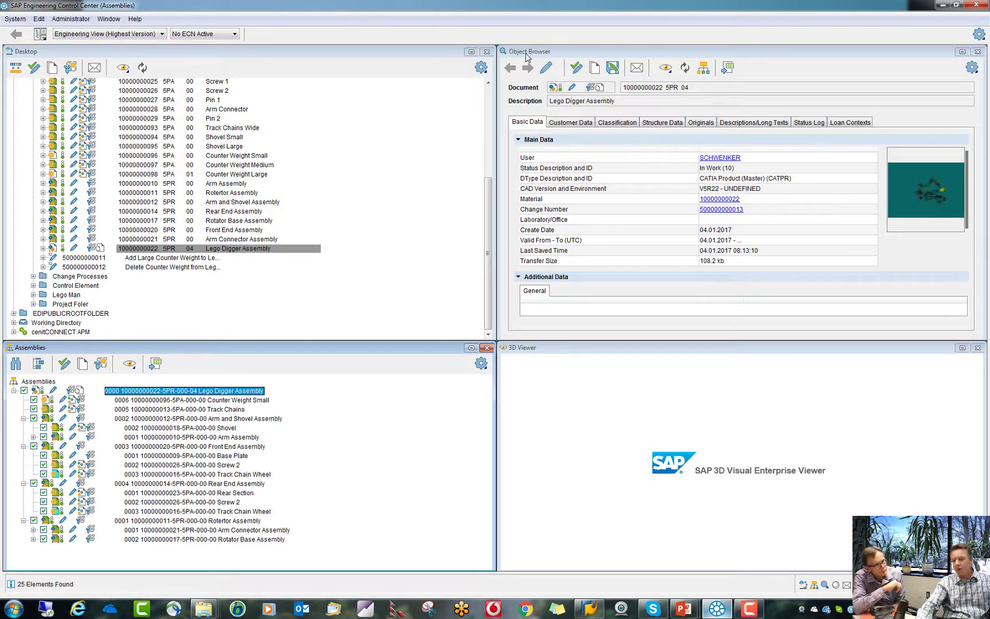
pyautogui.click(219, 229)
pyautogui.click(220, 221)
pyautogui.click(221, 212)
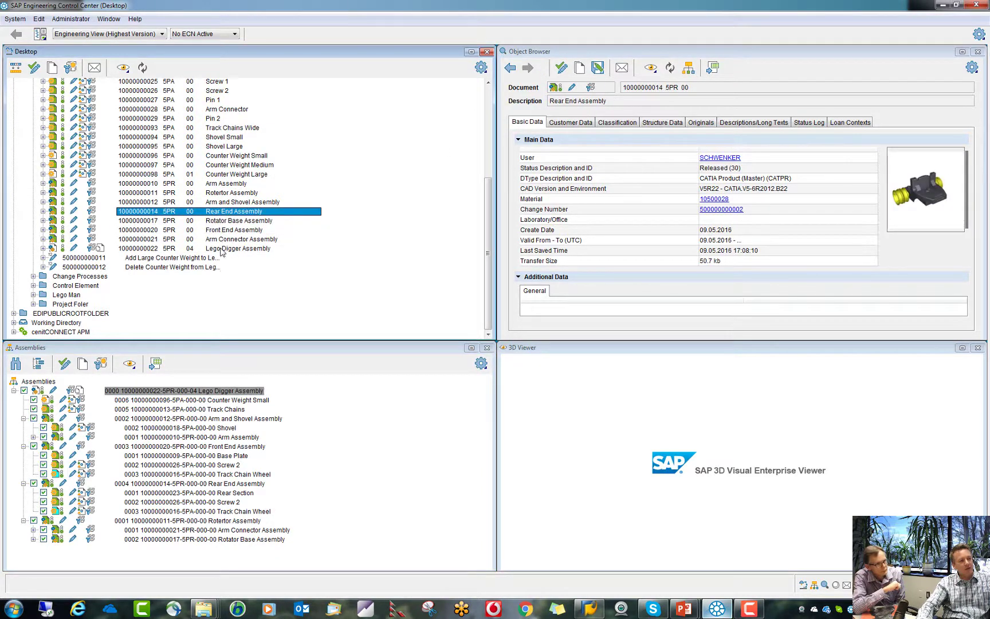
pyautogui.click(258, 248)
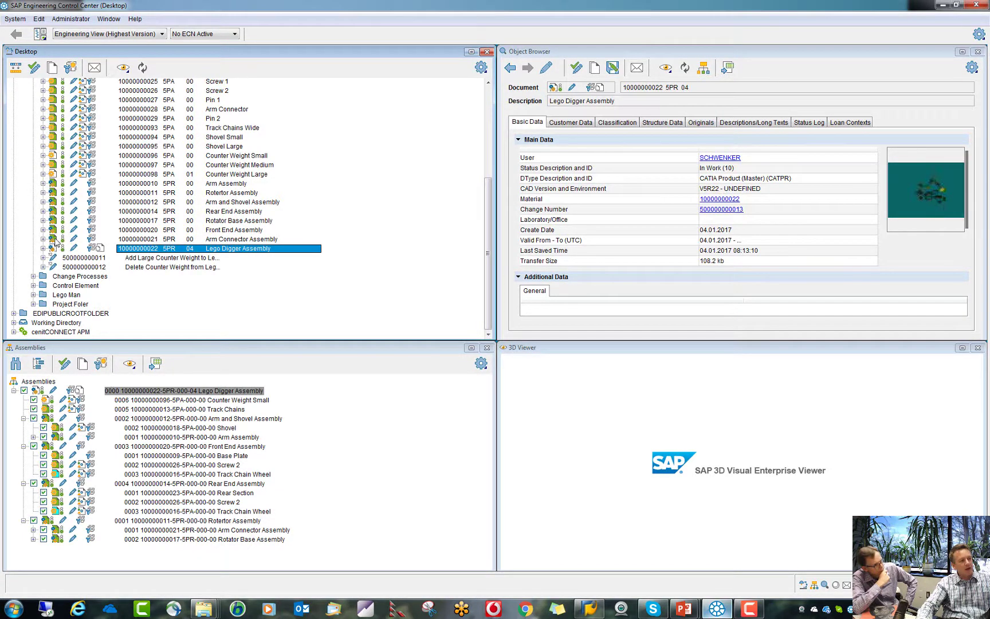
pyautogui.click(142, 240)
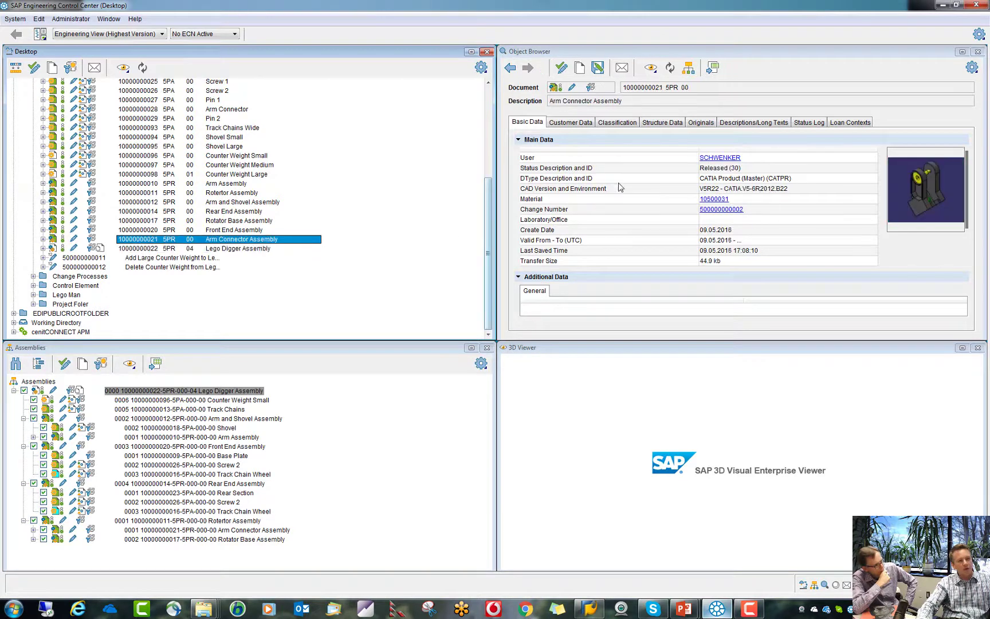
pyautogui.click(162, 249)
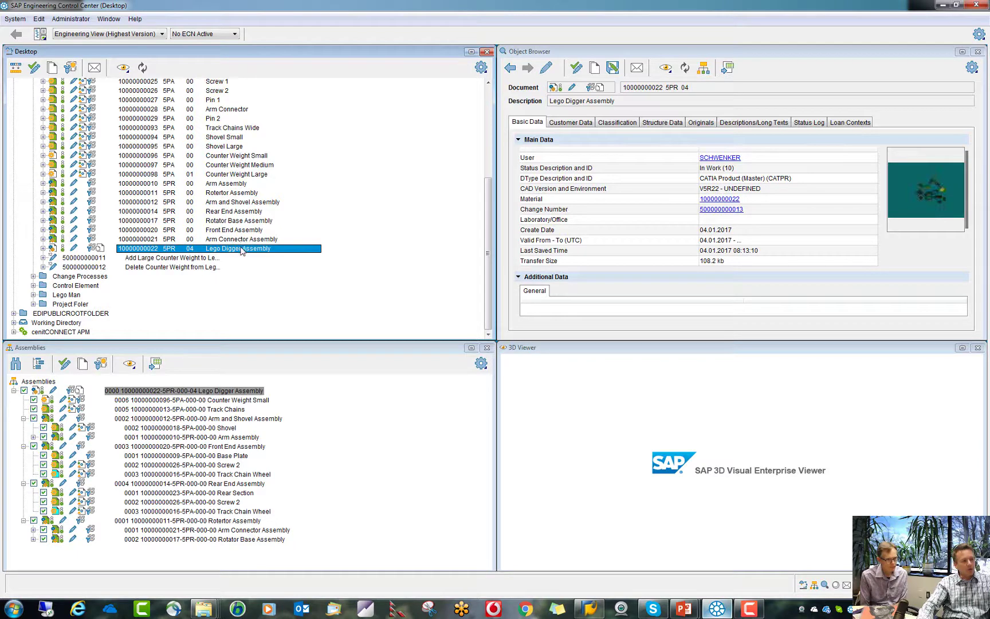
# - Show the Lego Digger Assembly in the 3D viewer according to load rules and rotate it
pyautogui.click(122, 67)
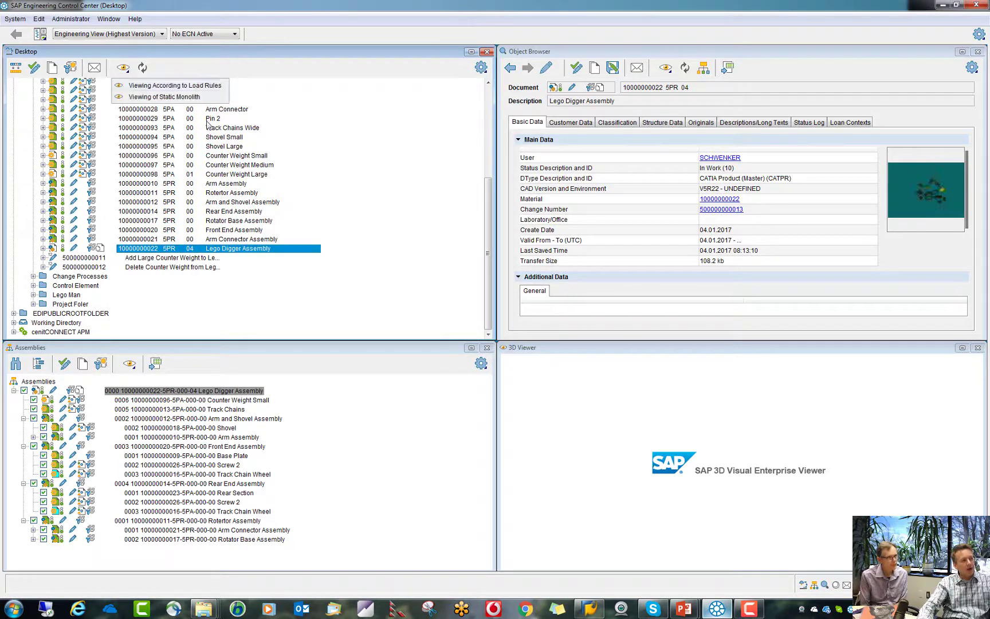
pyautogui.click(175, 86)
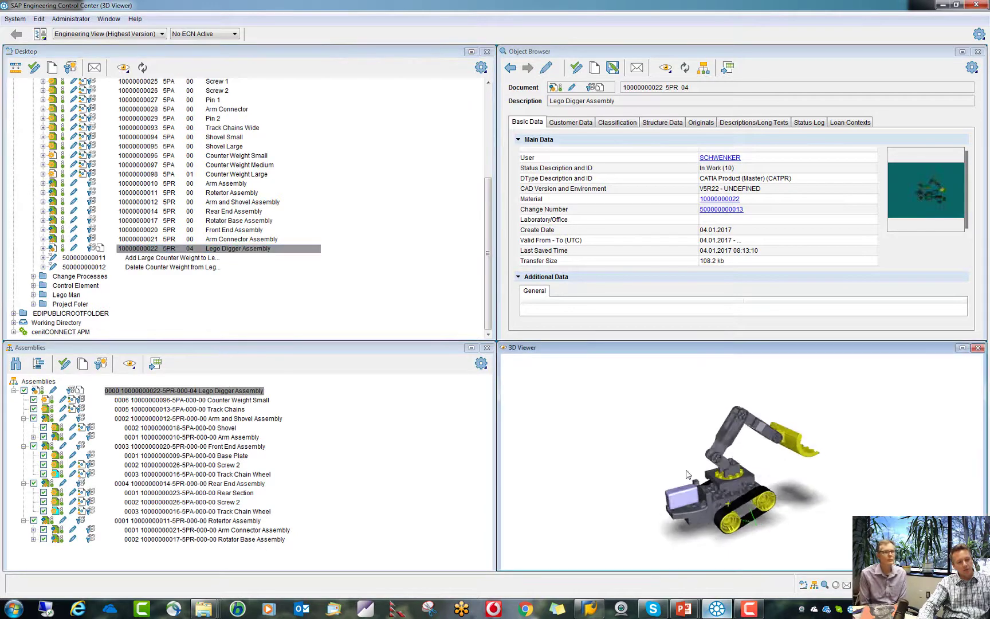
pyautogui.moveTo(709, 511); pyautogui.dragTo(719, 318)
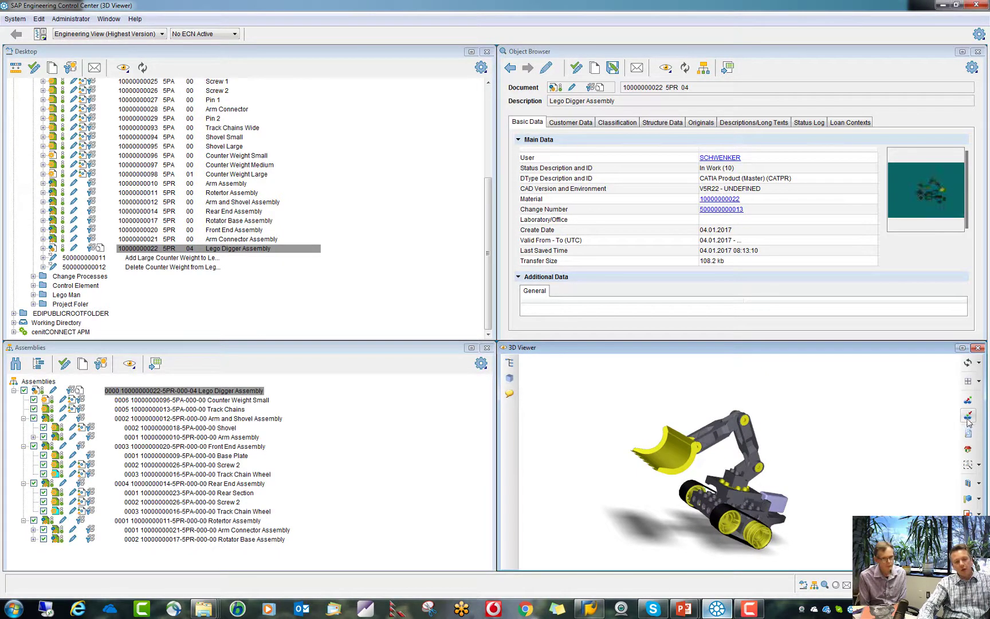
# - Cut through the digger with a section plane and tilt to a more top-down view
pyautogui.click(966, 485)
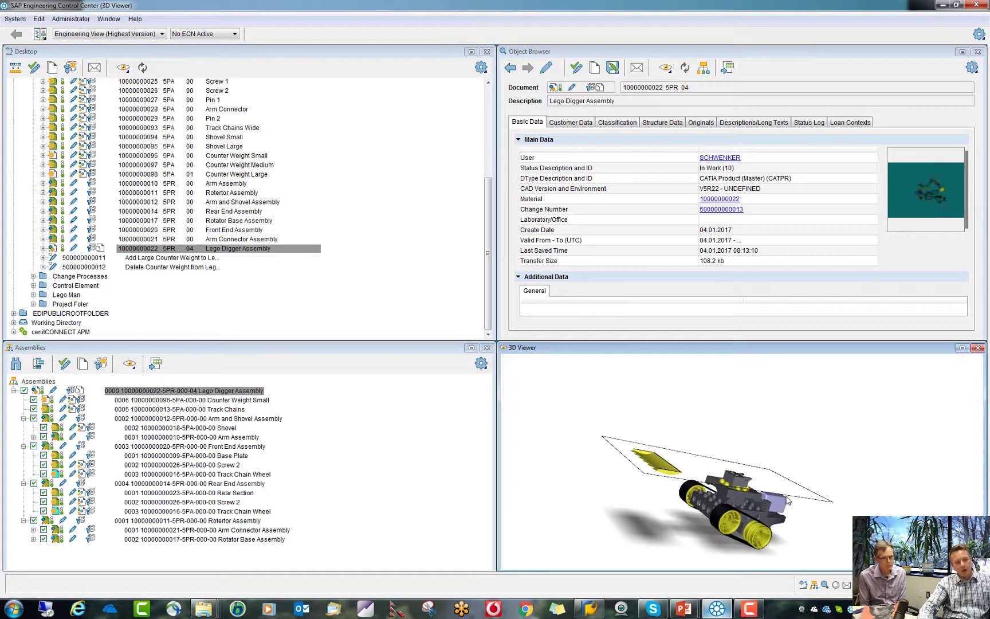
pyautogui.moveTo(788, 490)
pyautogui.mouseDown()
pyautogui.moveTo(791, 509)
pyautogui.moveTo(791, 476)
pyautogui.moveTo(789, 528)
pyautogui.moveTo(792, 480)
pyautogui.mouseUp()
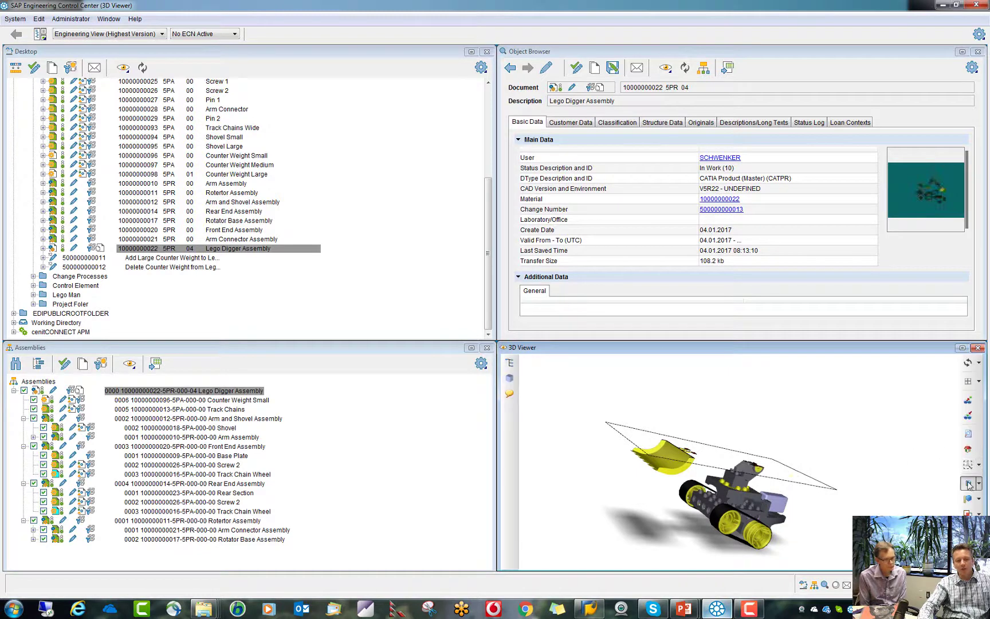
pyautogui.moveTo(783, 407); pyautogui.dragTo(785, 431)
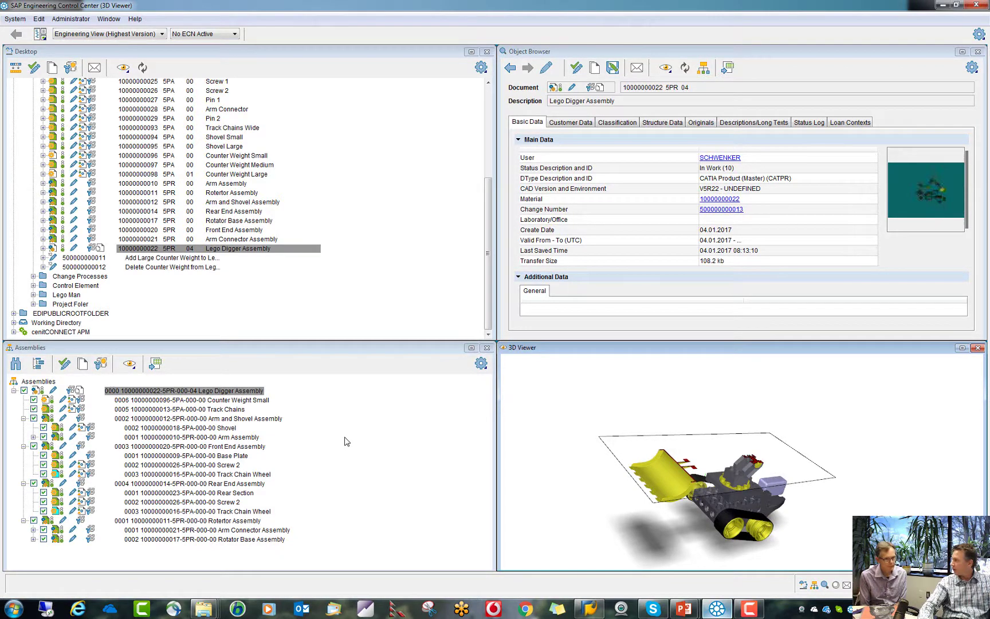
# - Open the original of the top Lego Digger Assembly row in CATIA V5
pyautogui.rightClick(192, 395)
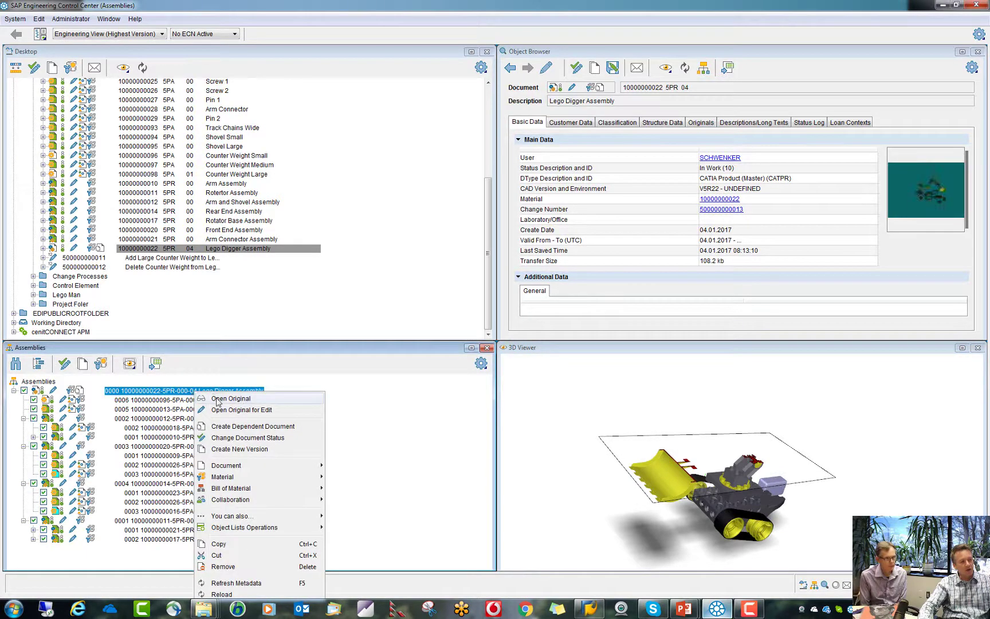
pyautogui.click(231, 399)
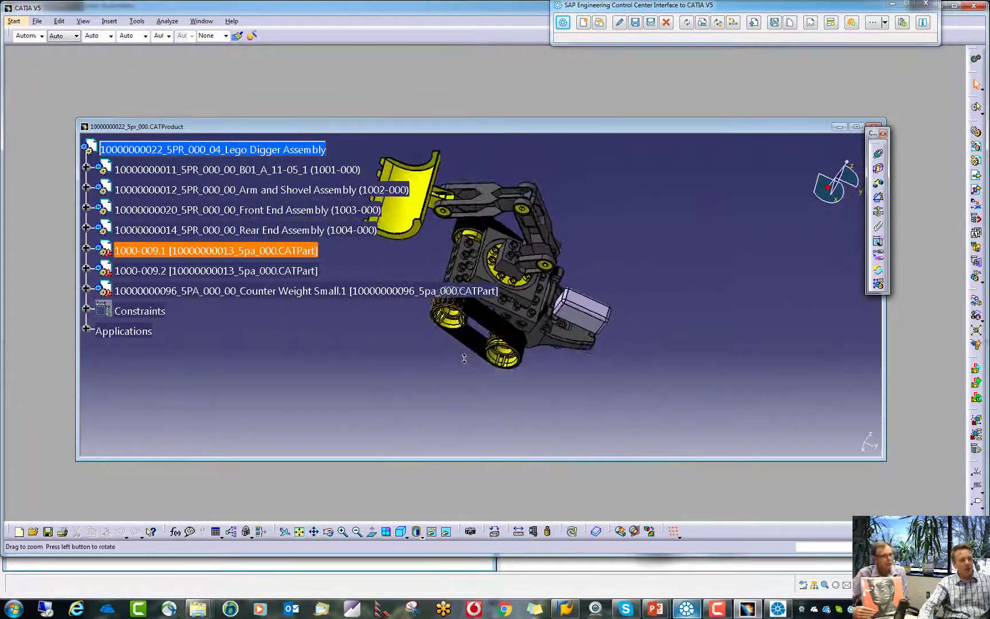
# - Rotate the digger in CATIA, select the assembly root, then return to SAP Engineering Control Center
pyautogui.moveTo(474, 298); pyautogui.dragTo(571, 259)
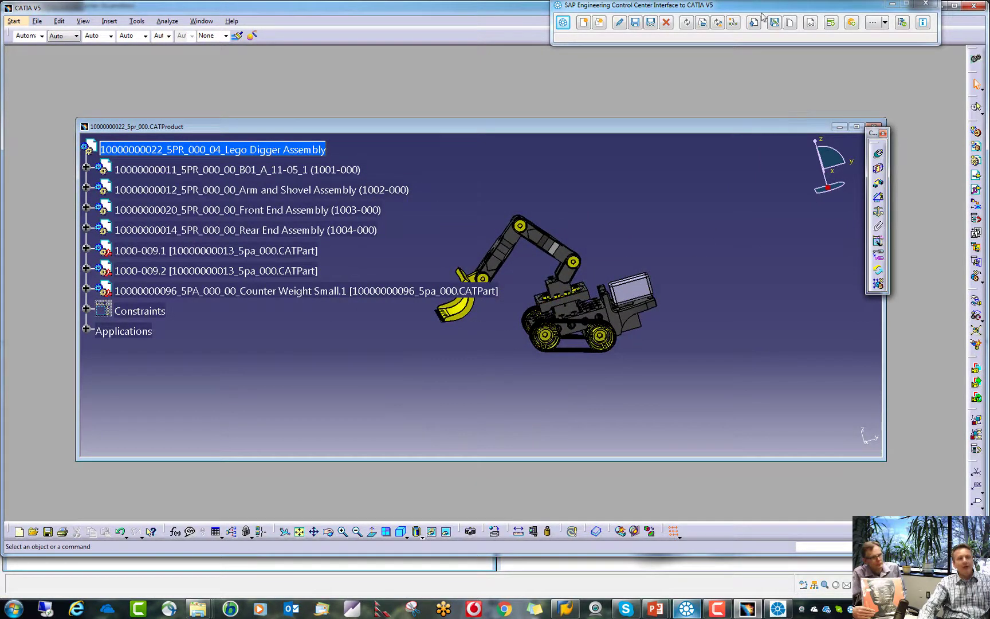
pyautogui.moveTo(761, 10); pyautogui.dragTo(707, 18)
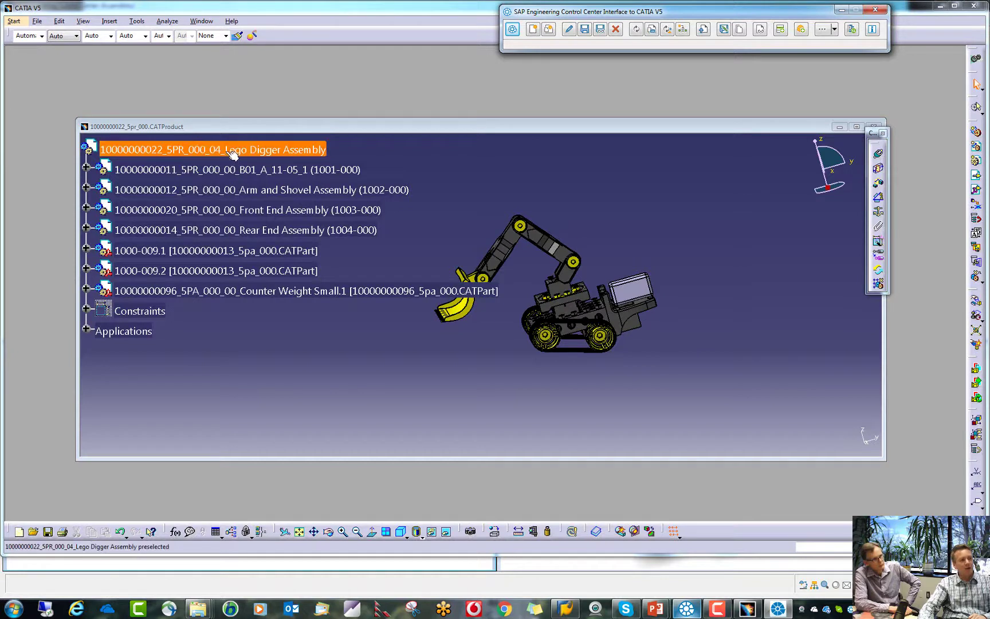
pyautogui.click(324, 150)
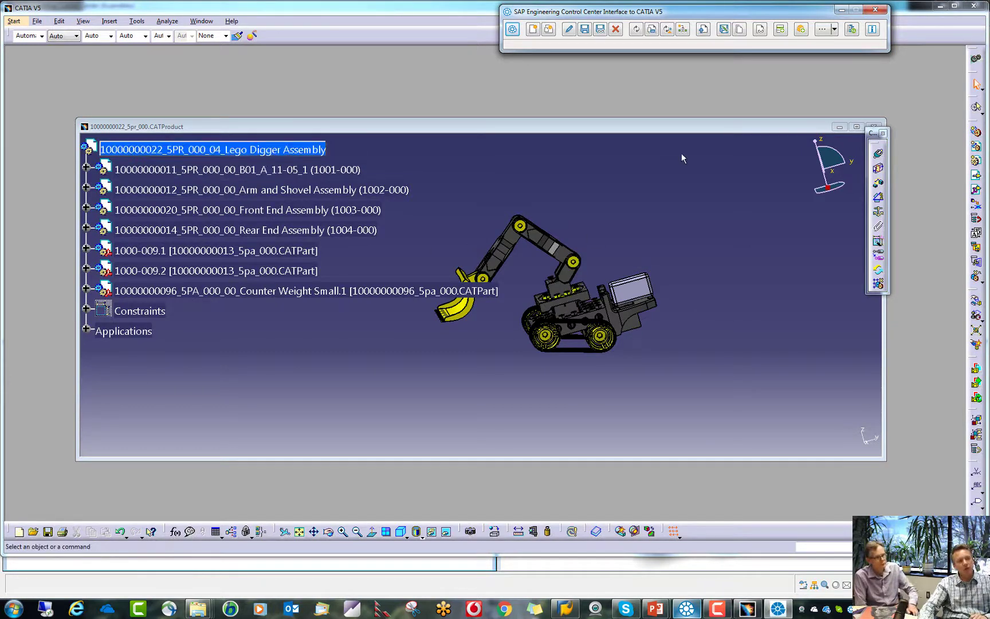
pyautogui.moveTo(720, 12); pyautogui.dragTo(624, 39)
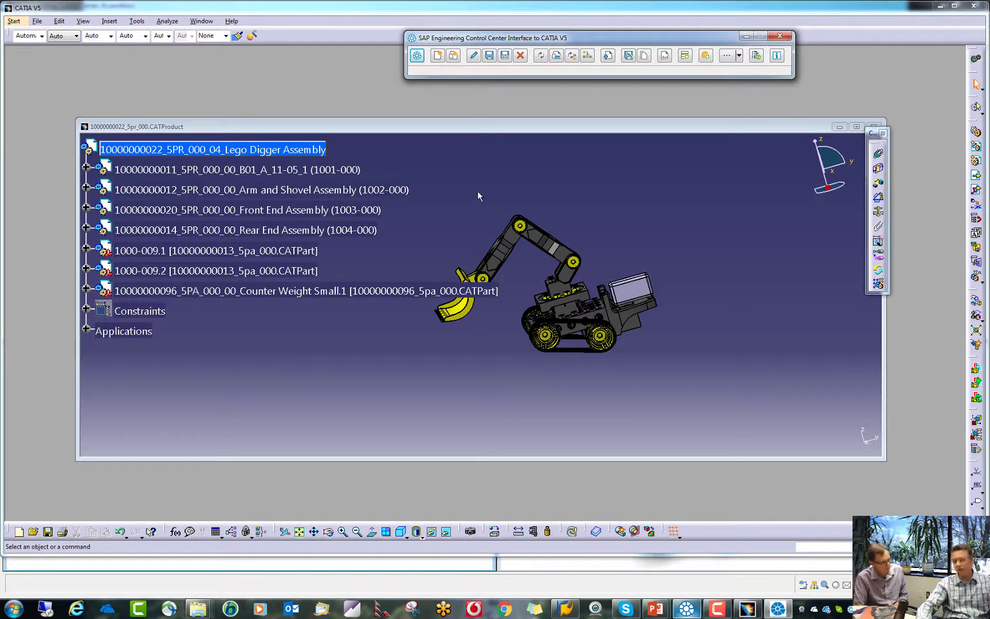
pyautogui.click(417, 55)
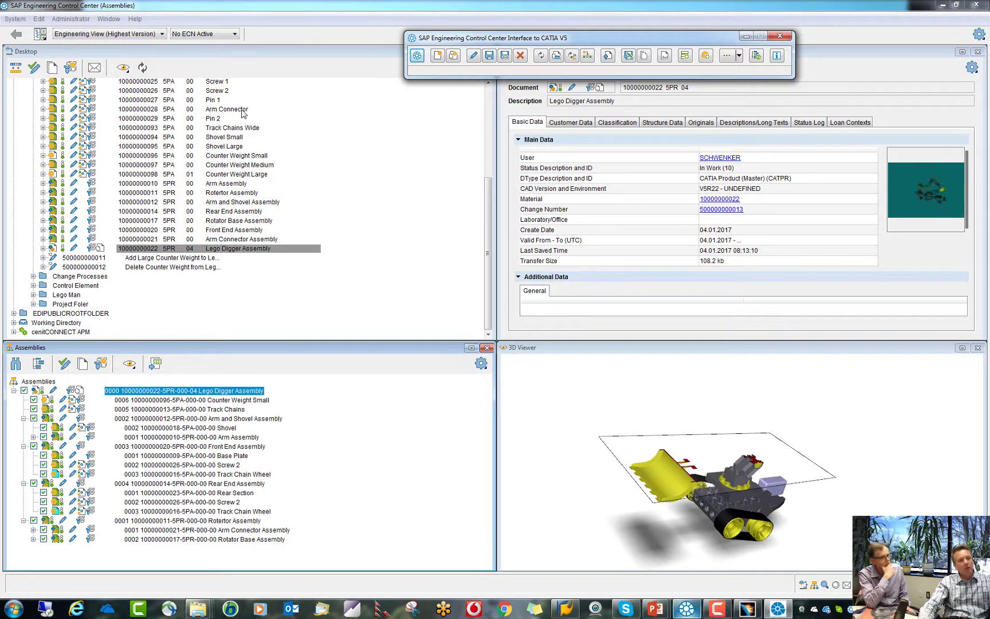
# - Close the ECTR Interface to CATIA V5 toolbar window
pyautogui.click(745, 38)
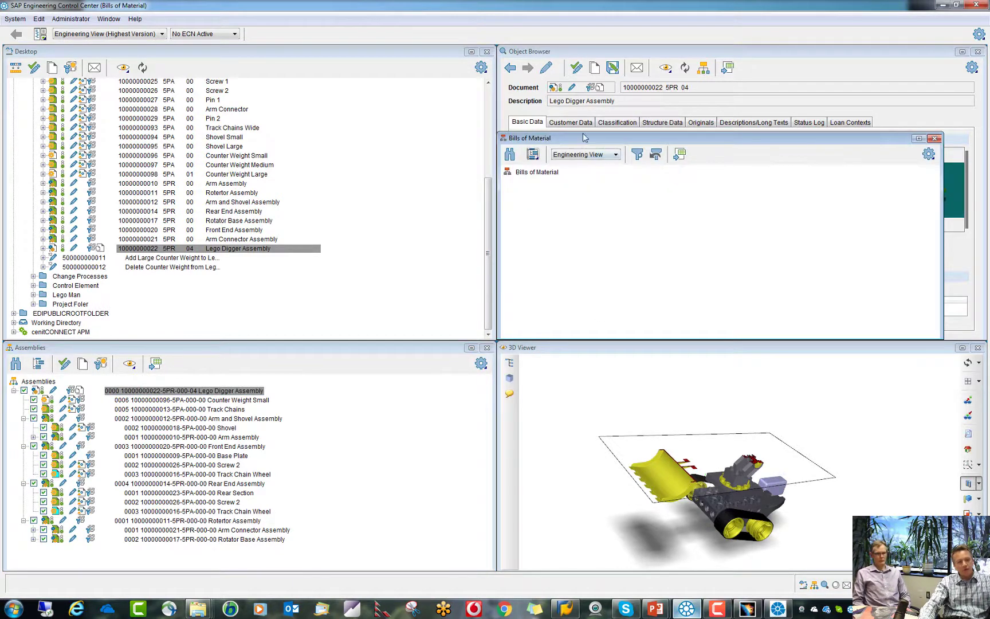
pyautogui.moveTo(581, 142); pyautogui.dragTo(553, 191)
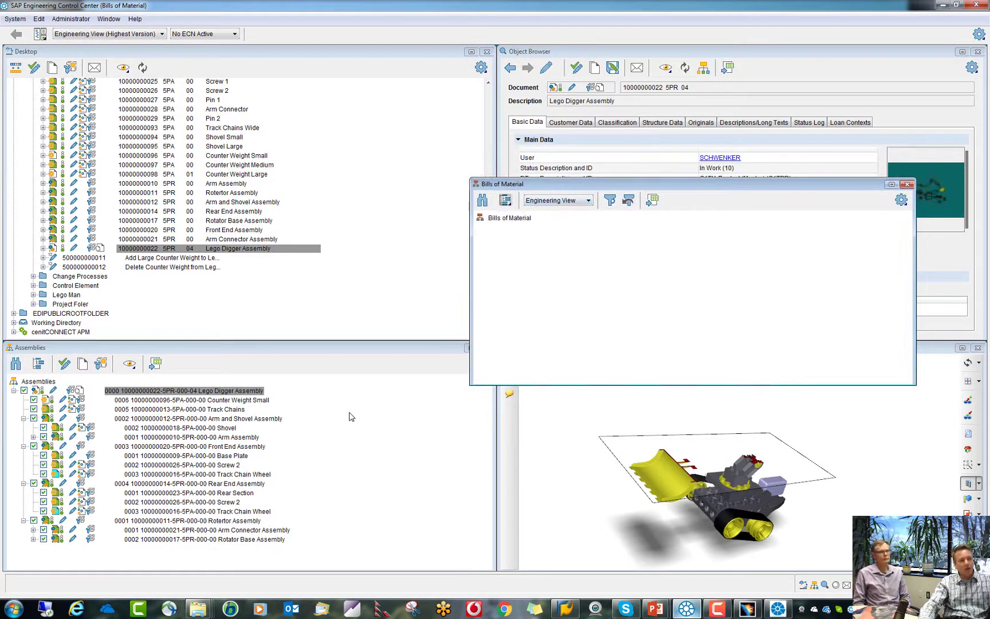
pyautogui.click(44, 248)
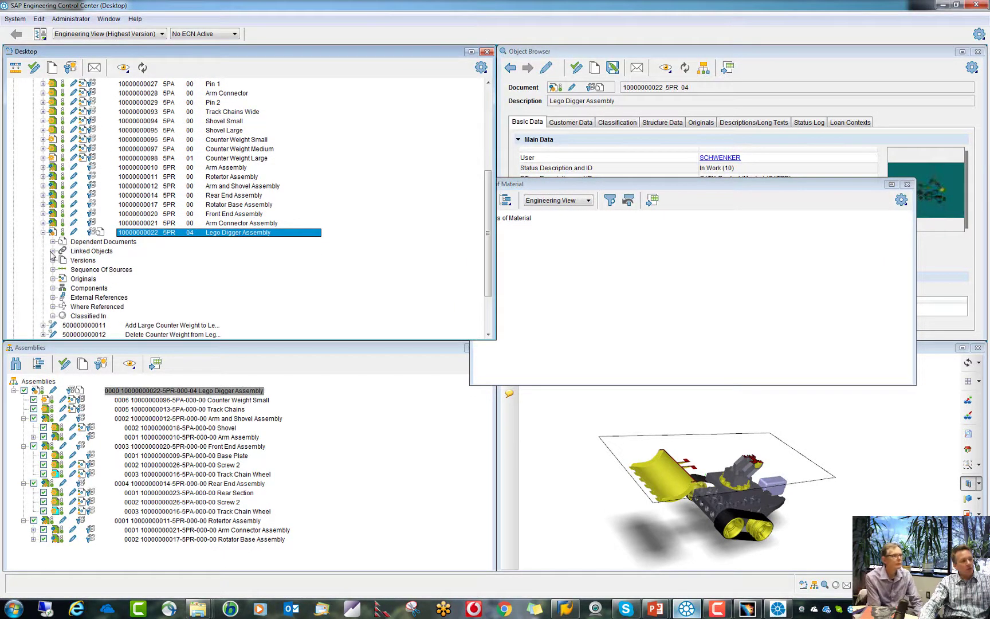
pyautogui.click(52, 251)
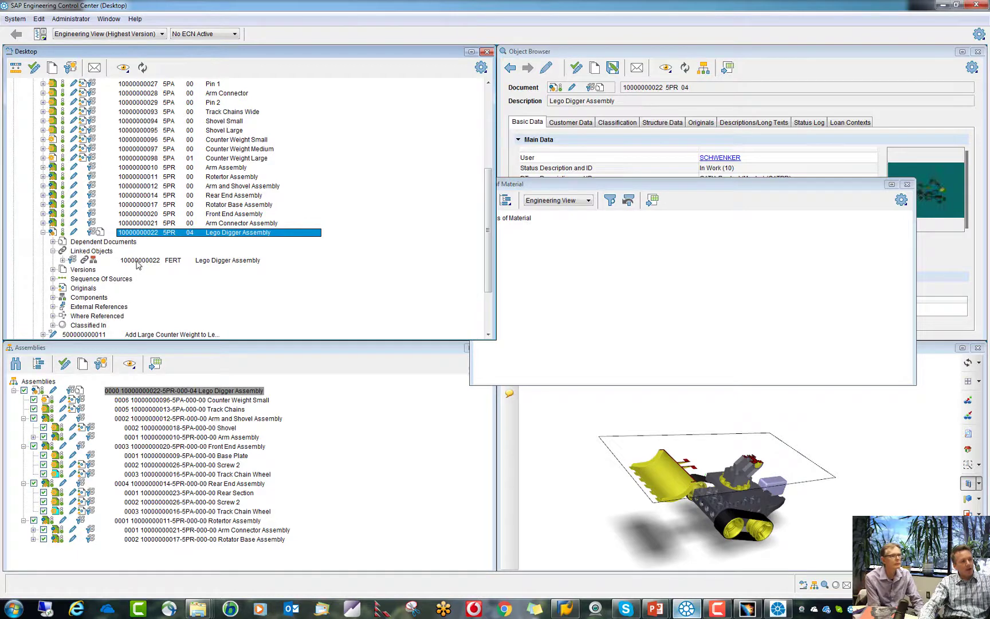
pyautogui.moveTo(138, 264); pyautogui.dragTo(531, 227)
pyautogui.moveTo(569, 180); pyautogui.dragTo(536, 149)
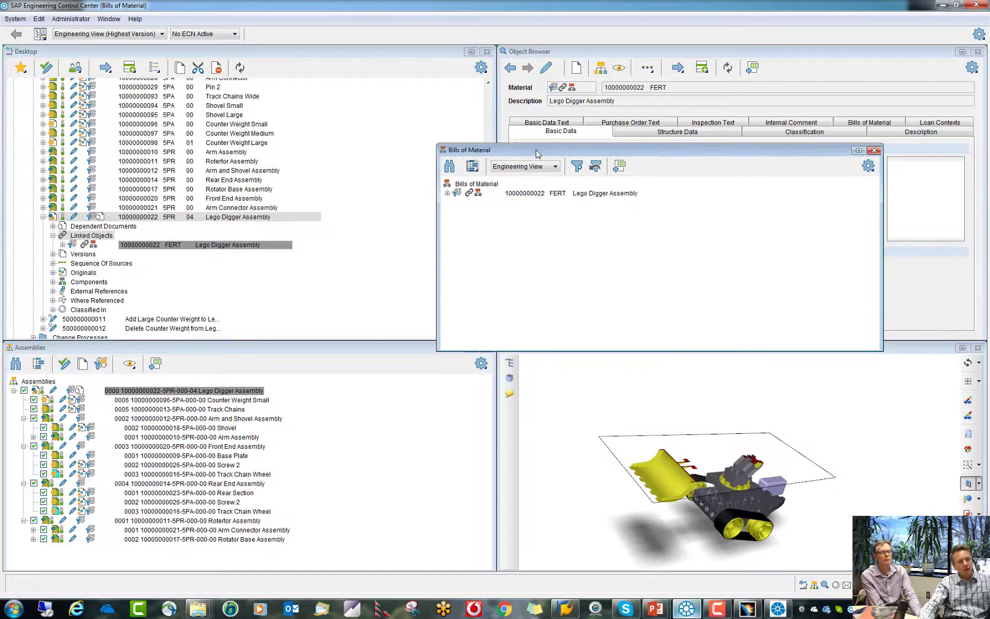
# - Expand both plant BOMs (usage 2 and Plant 3000 usage 1) to list their six FERT components each
pyautogui.click(447, 193)
pyautogui.click(521, 204)
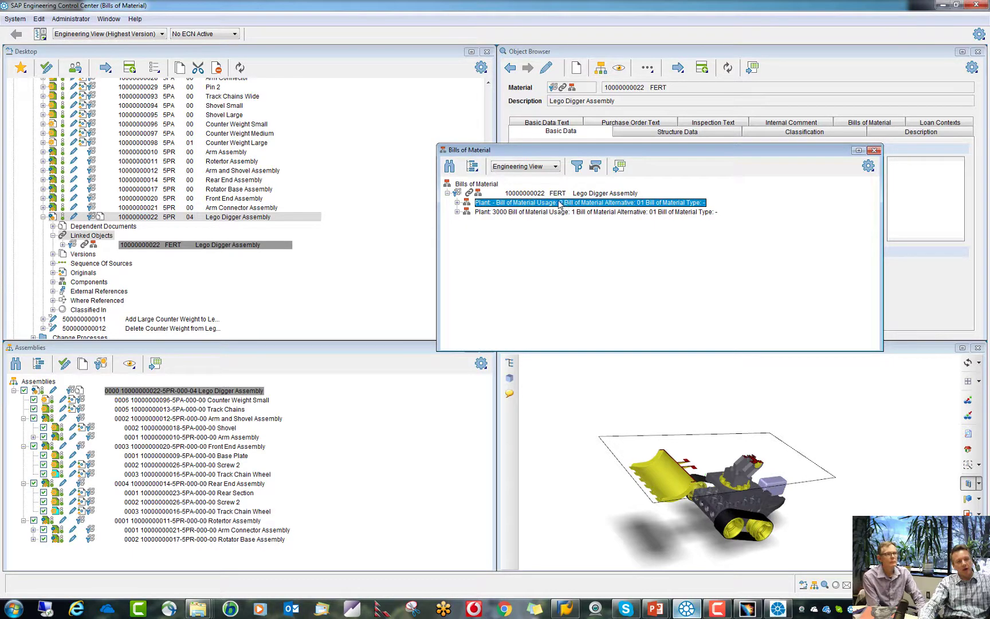
pyautogui.click(457, 202)
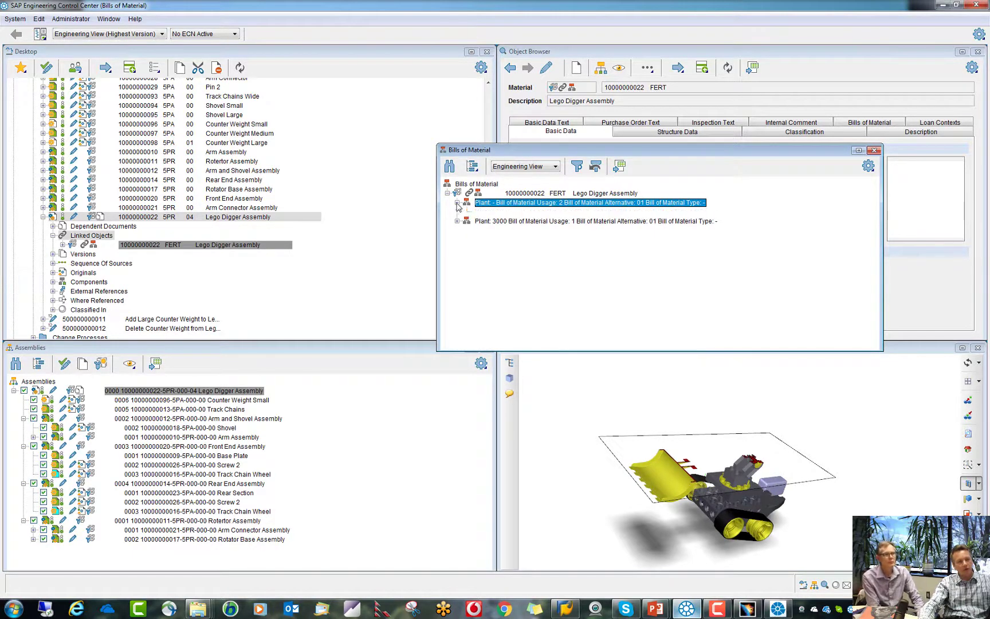
pyautogui.click(457, 268)
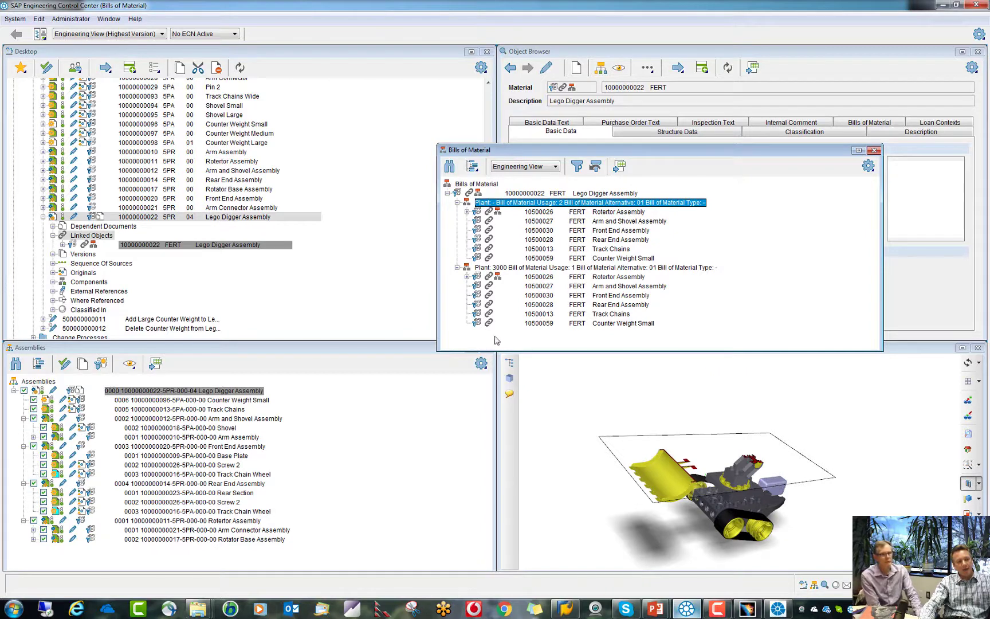
pyautogui.click(858, 151)
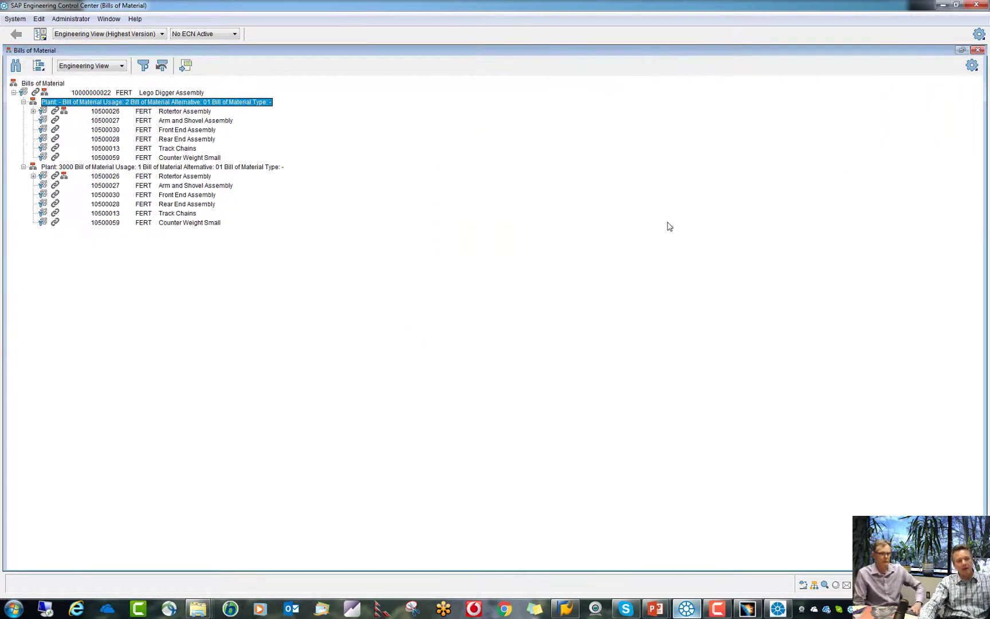
pyautogui.click(961, 49)
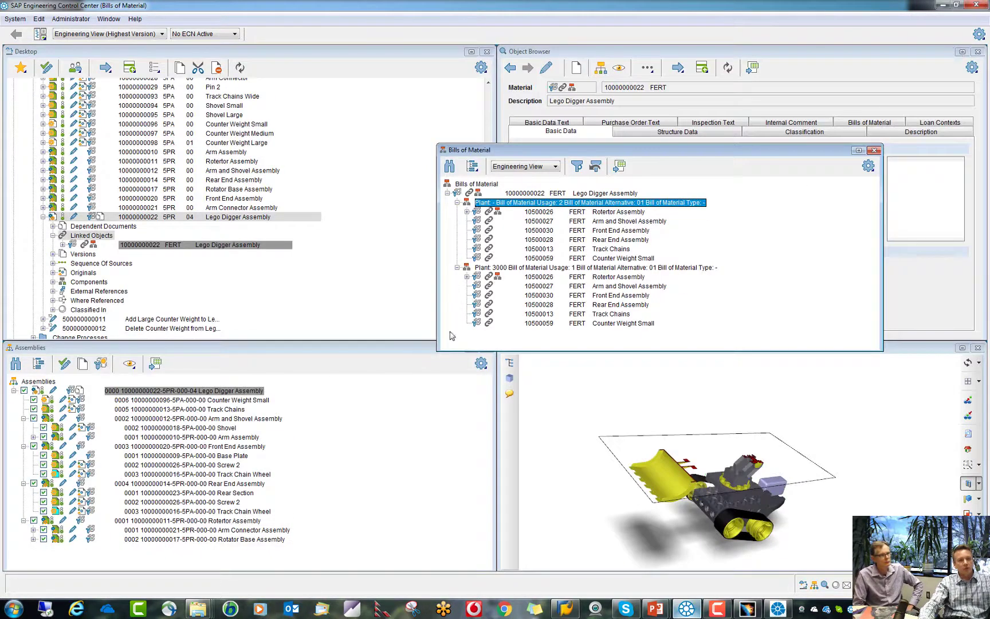
pyautogui.click(874, 151)
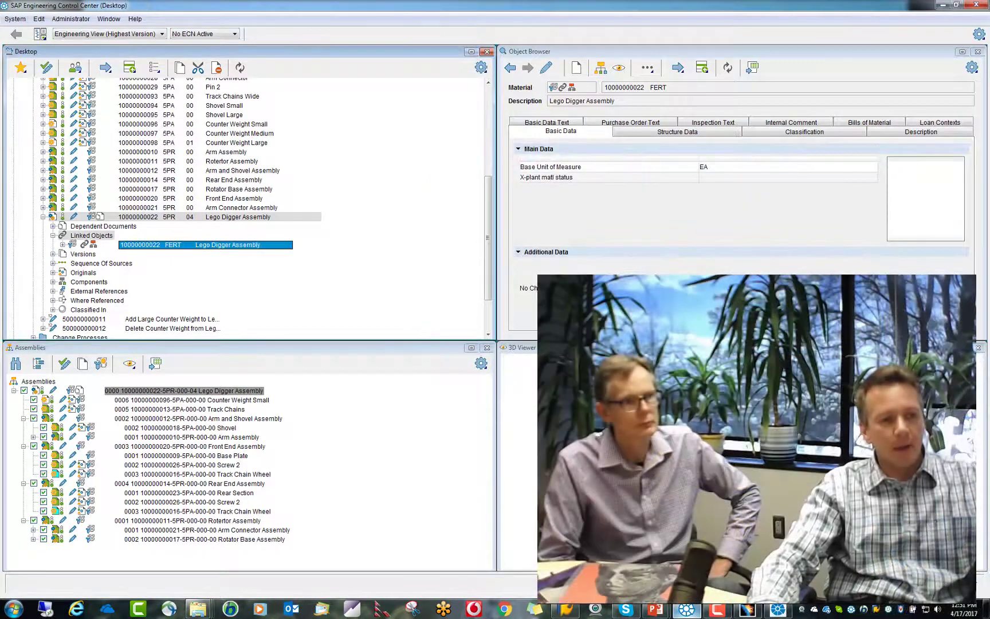